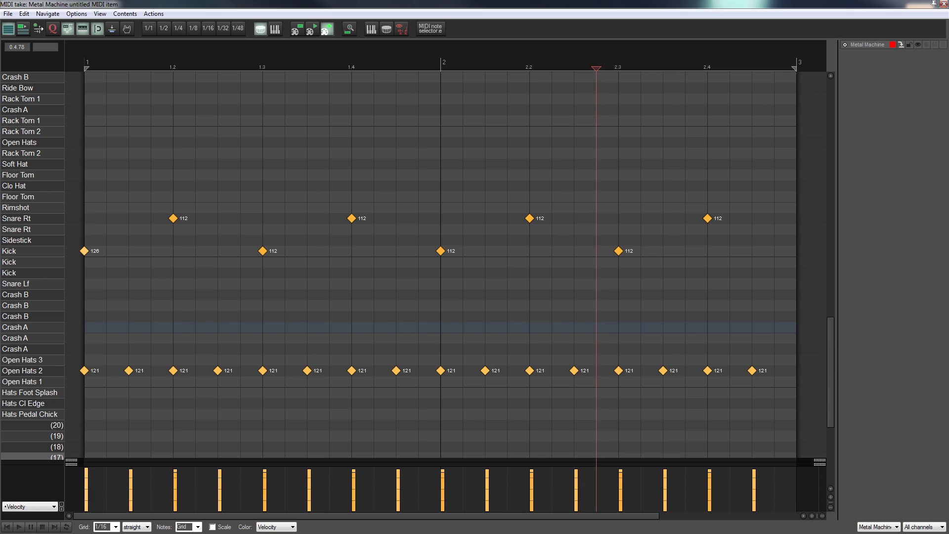
Step: Jump the edit cursor back to the start of the two-bar drum pattern
key(Home)
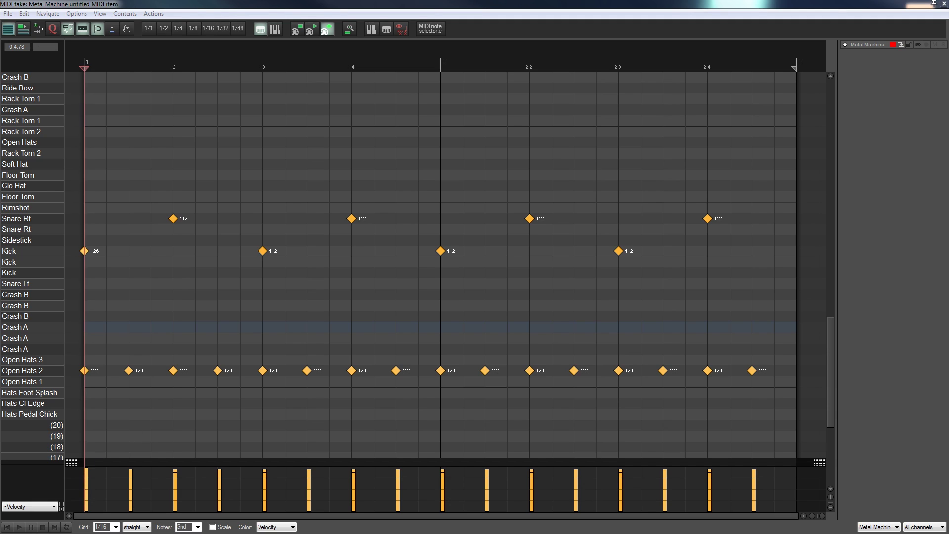
click(19, 527)
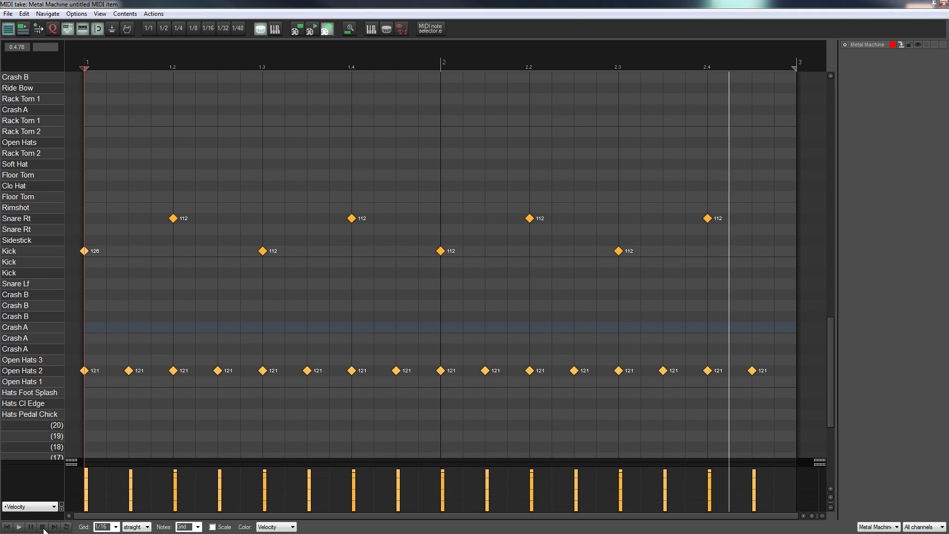
click(43, 528)
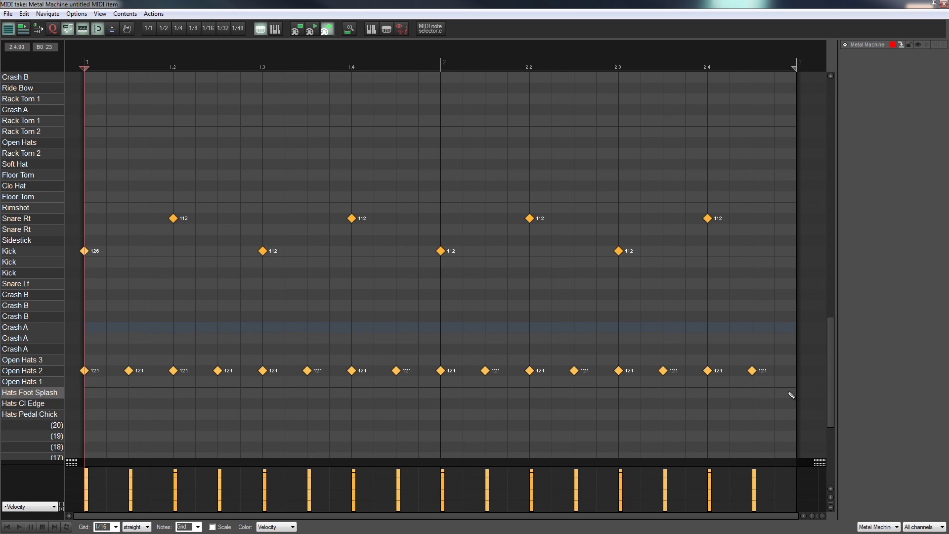
Step: Select every kick, snare and open-hat note and bring all velocities to 109
click(58, 374)
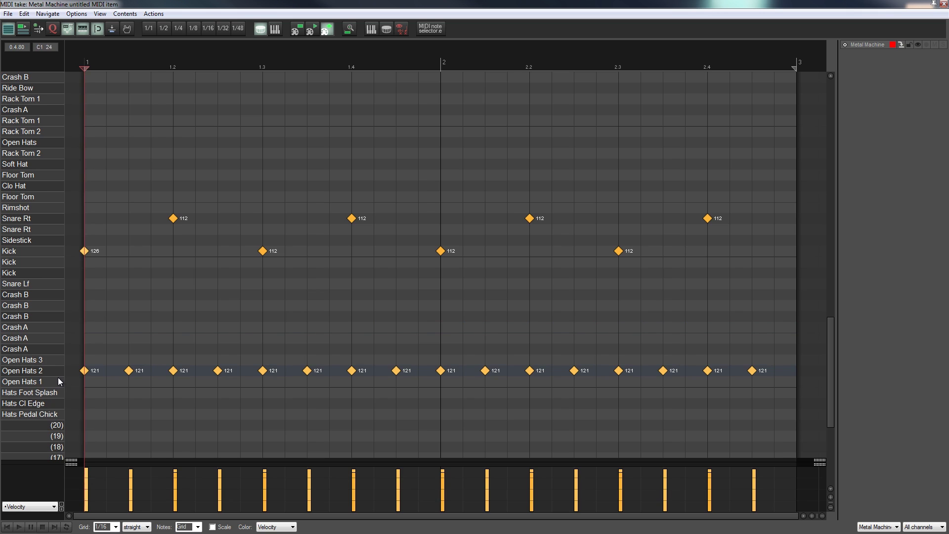
drag(789, 388, 53, 216)
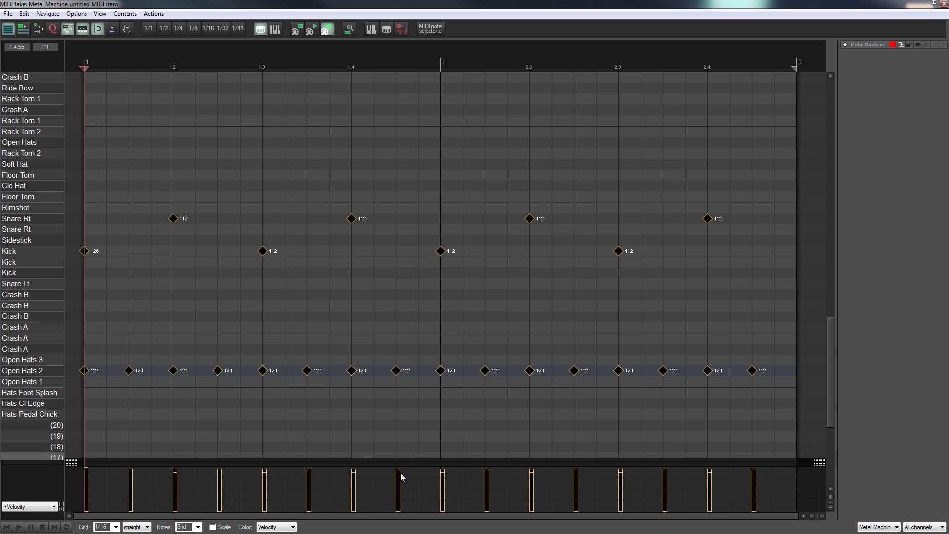
drag(401, 473, 354, 465)
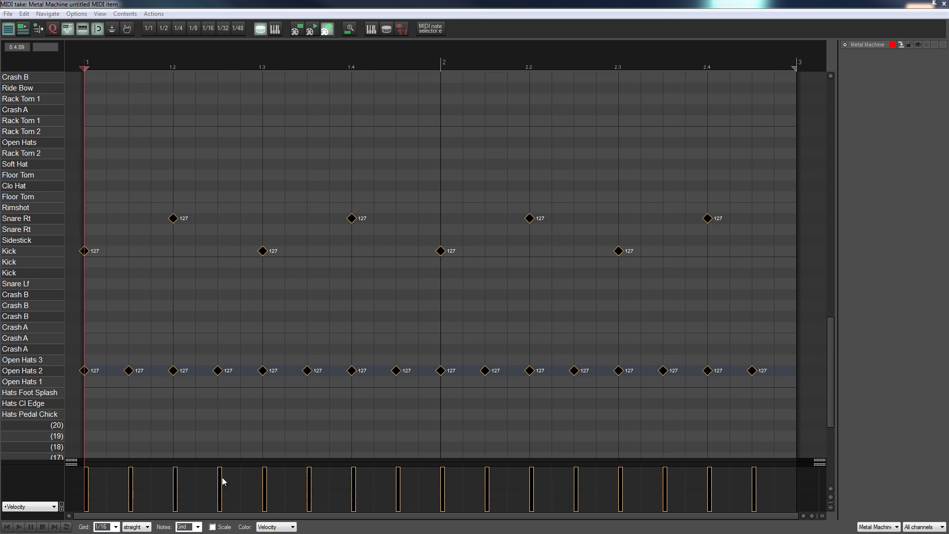
drag(222, 476, 222, 483)
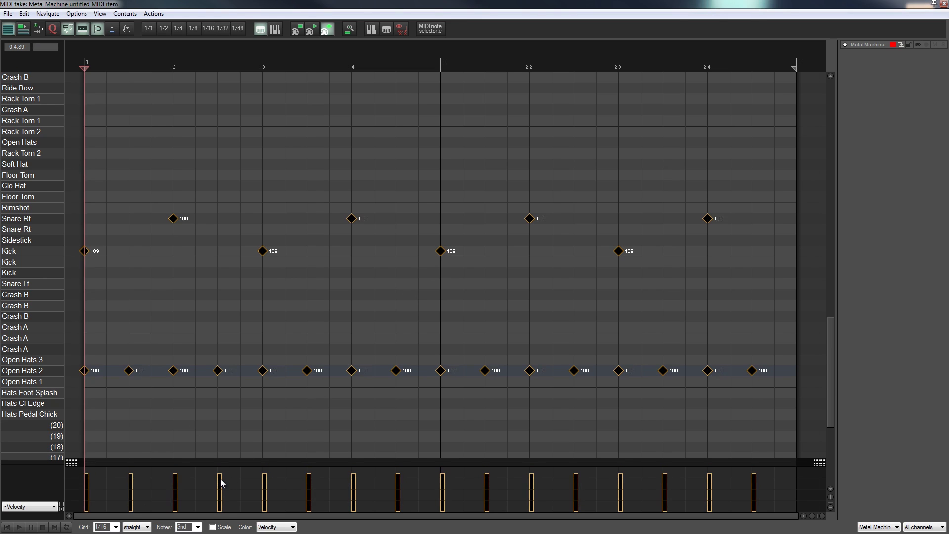
click(173, 317)
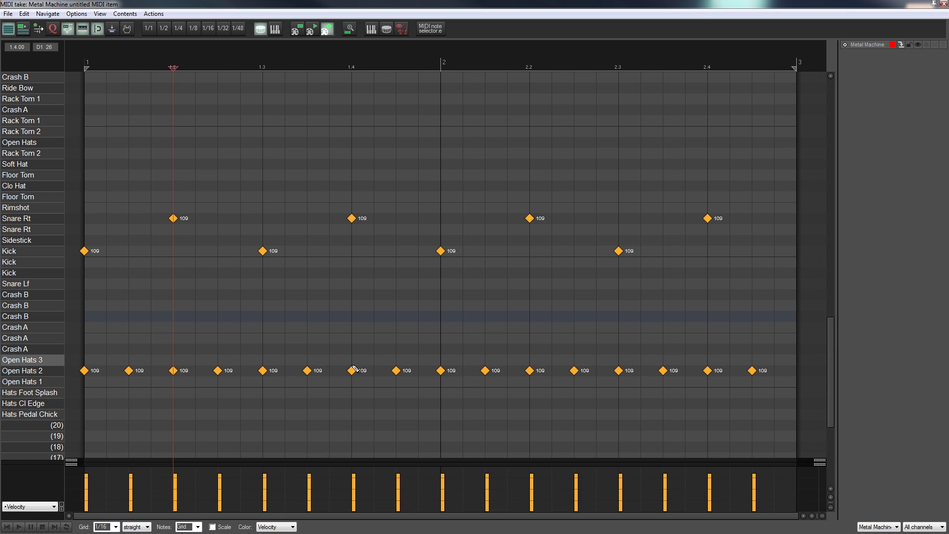
Step: Use the MIDI note selector script to pick every 2nd pitch-25 C# note, offset 1
click(442, 34)
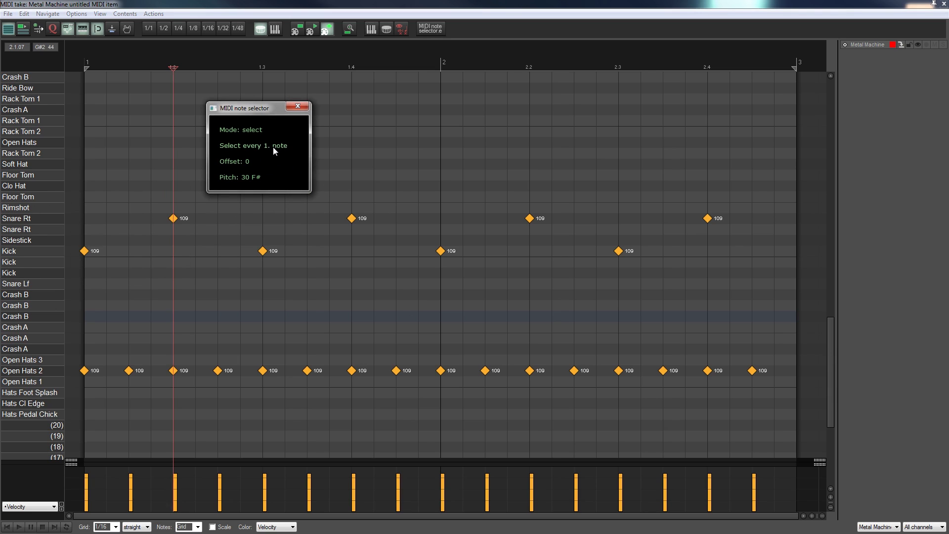
scroll(275, 146, up, 1)
scroll(253, 177, down, 2)
scroll(253, 176, down, 3)
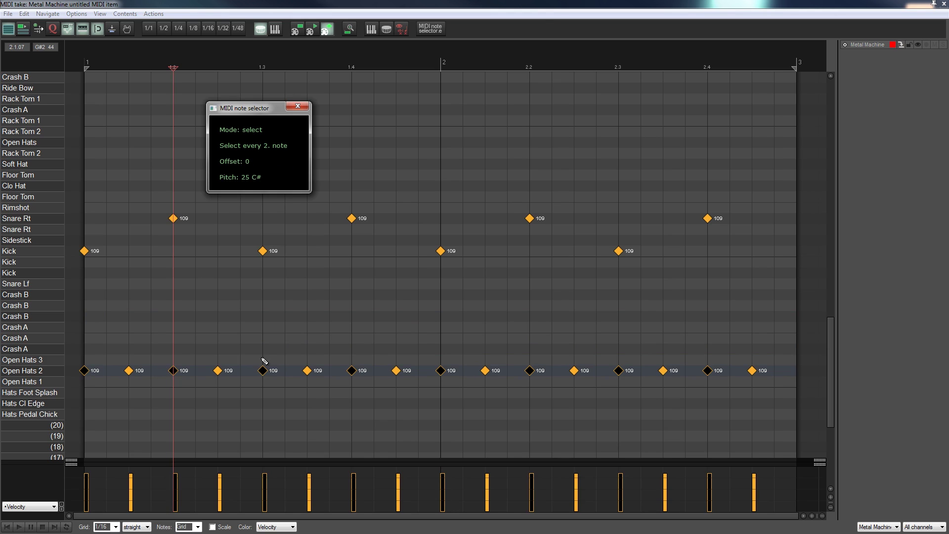
scroll(242, 162, up, 1)
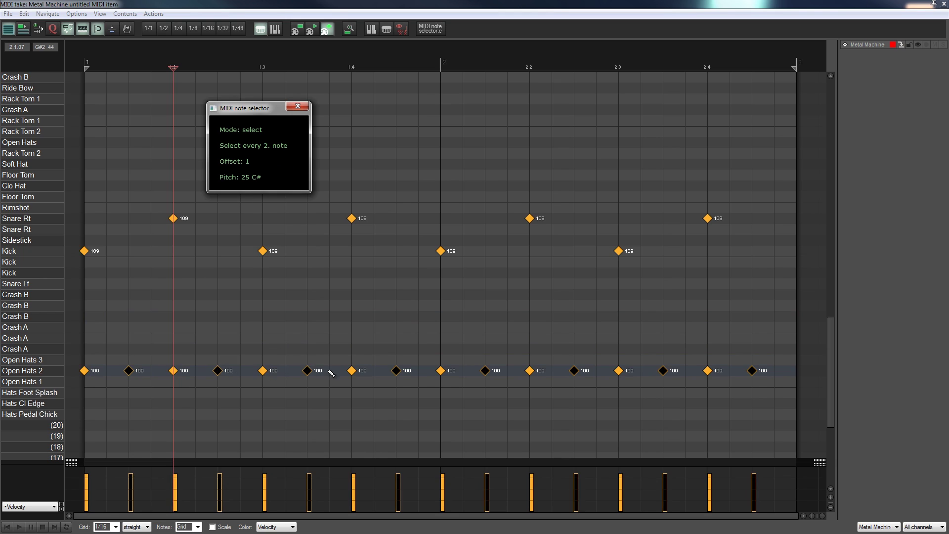
click(297, 107)
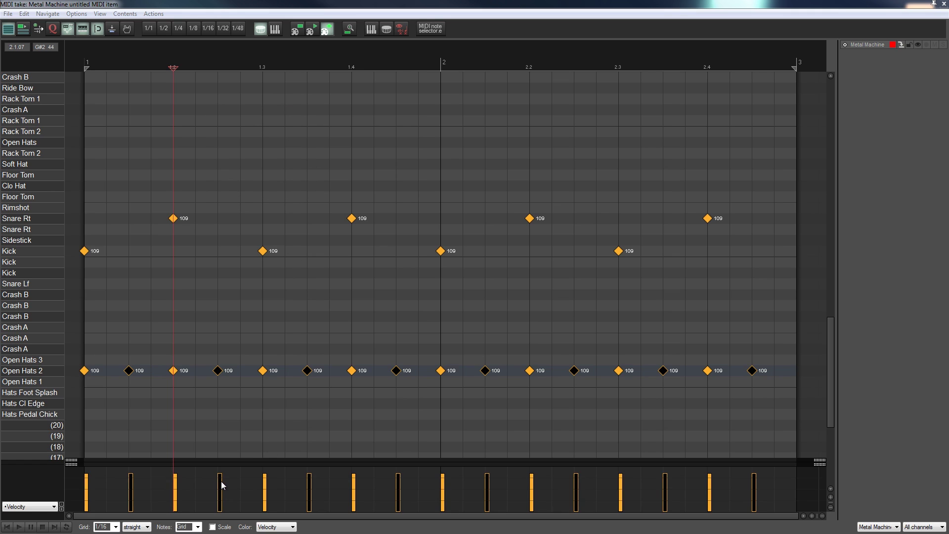
Step: Drop the selected off-beat open hats to velocity 86 and play the pattern from the start
drag(221, 486, 221, 489)
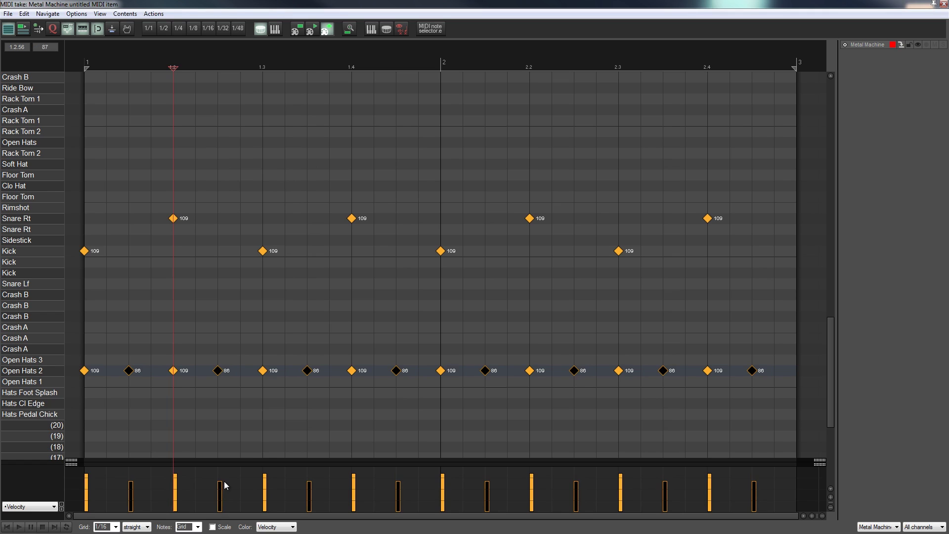
click(8, 527)
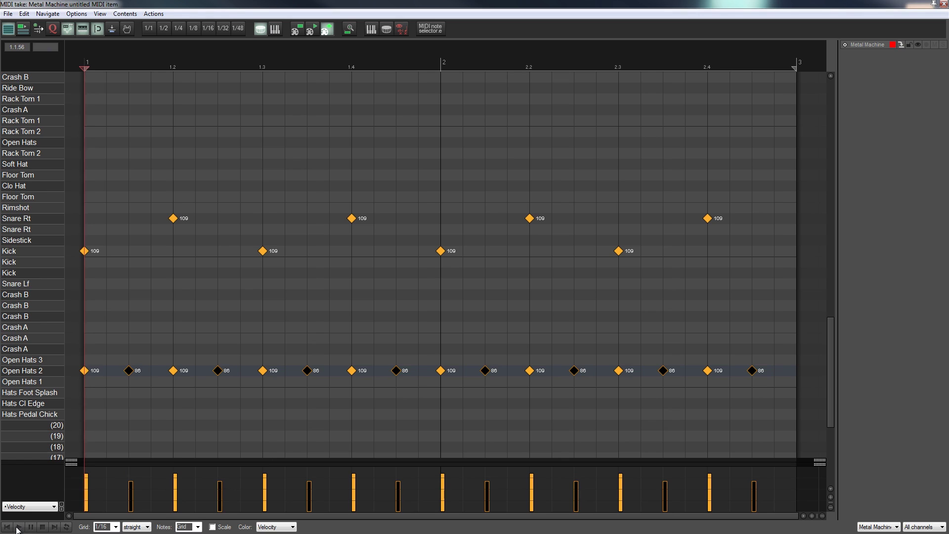
click(17, 528)
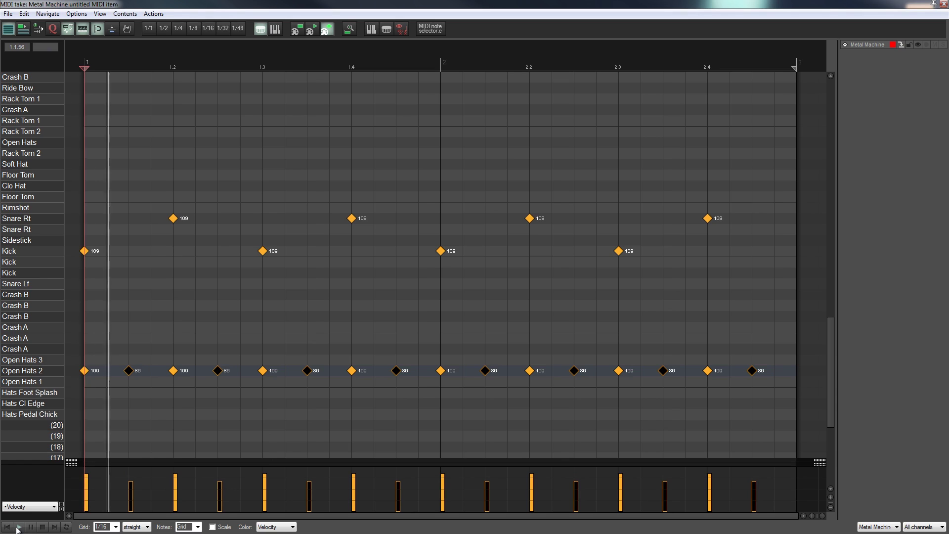
click(43, 527)
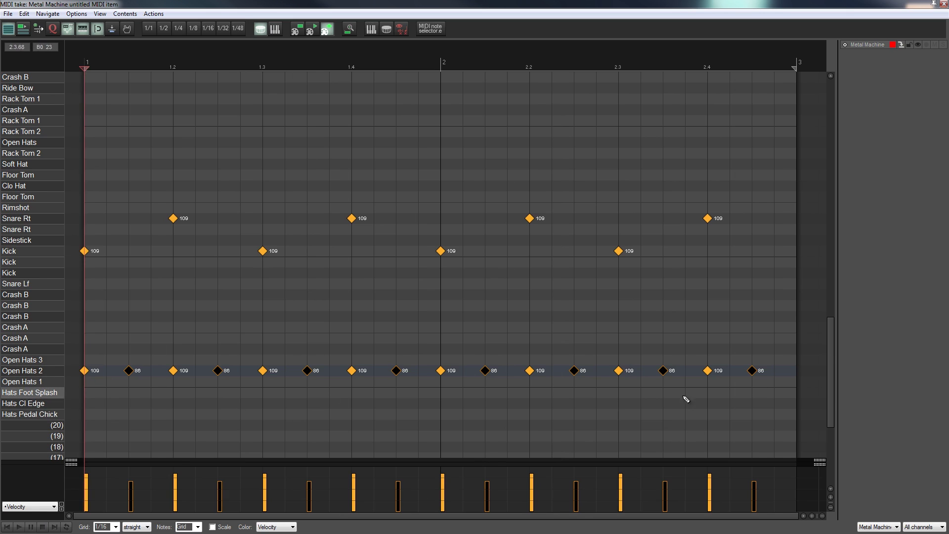
Step: Shift all Open Hats 2 notes up onto the Floor Tom row and play them back
drag(773, 391, 79, 349)
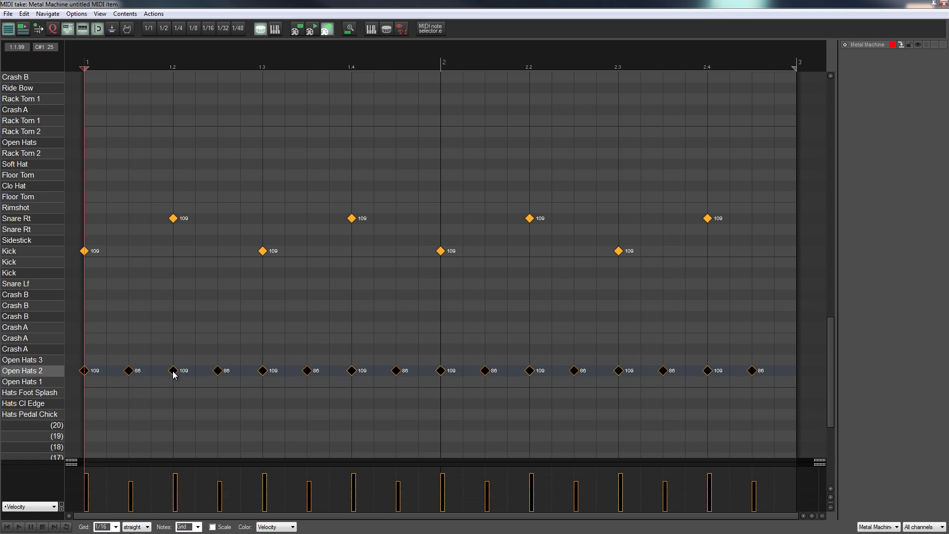
drag(173, 371, 166, 181)
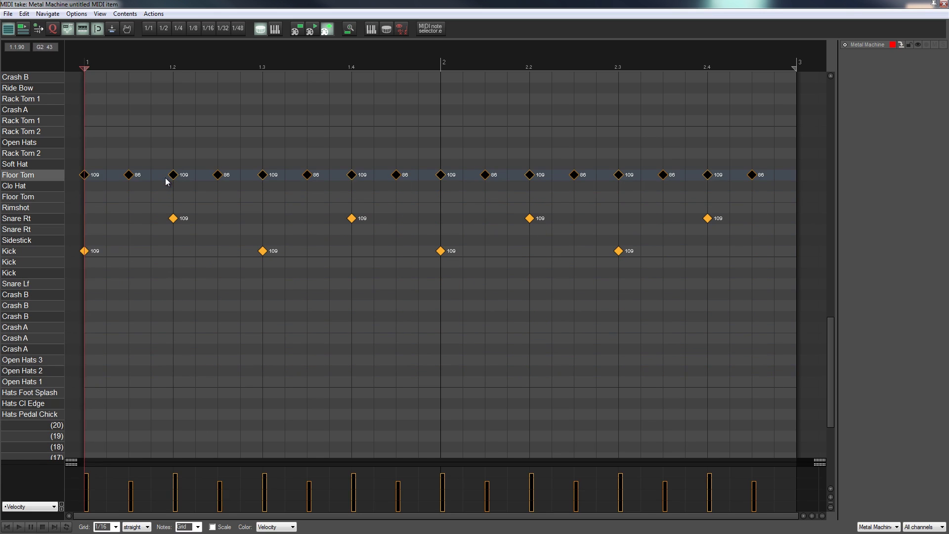
click(19, 527)
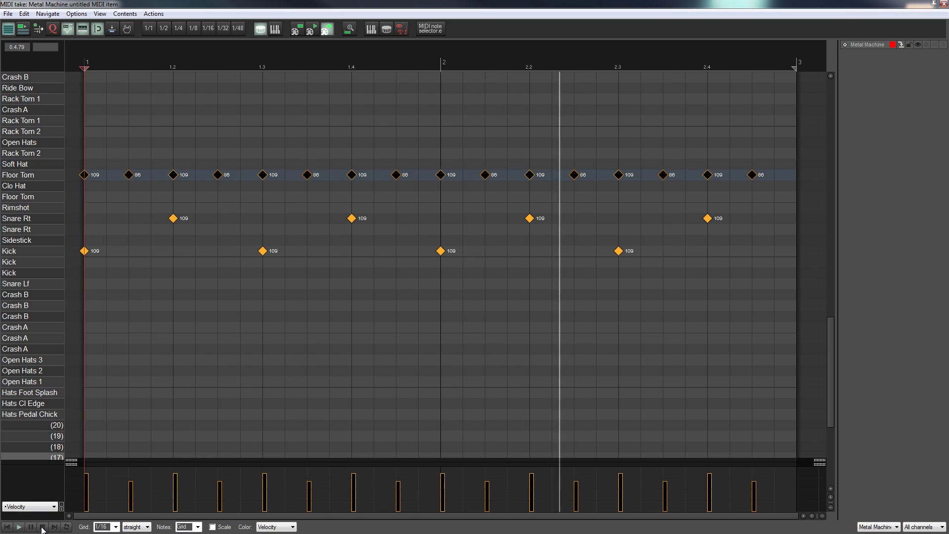
click(43, 527)
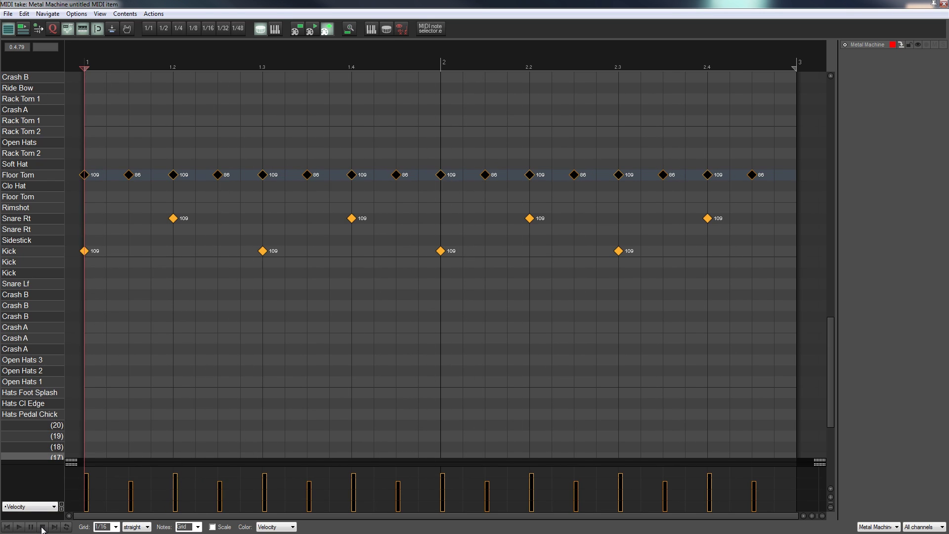
Step: Pencil Hats Foot Splash notes on all eight quarter beats, 1.1 through 2.4, at velocity 88
click(84, 392)
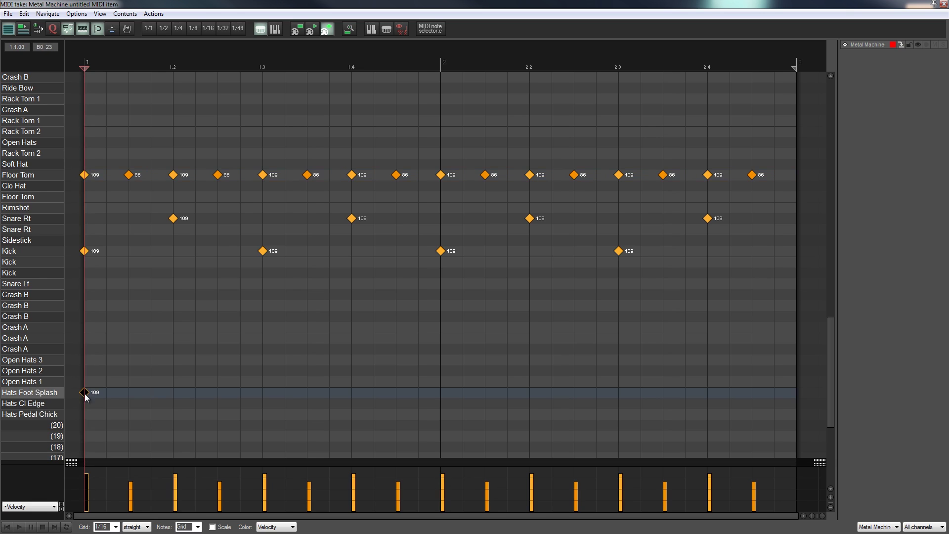
click(174, 393)
click(261, 393)
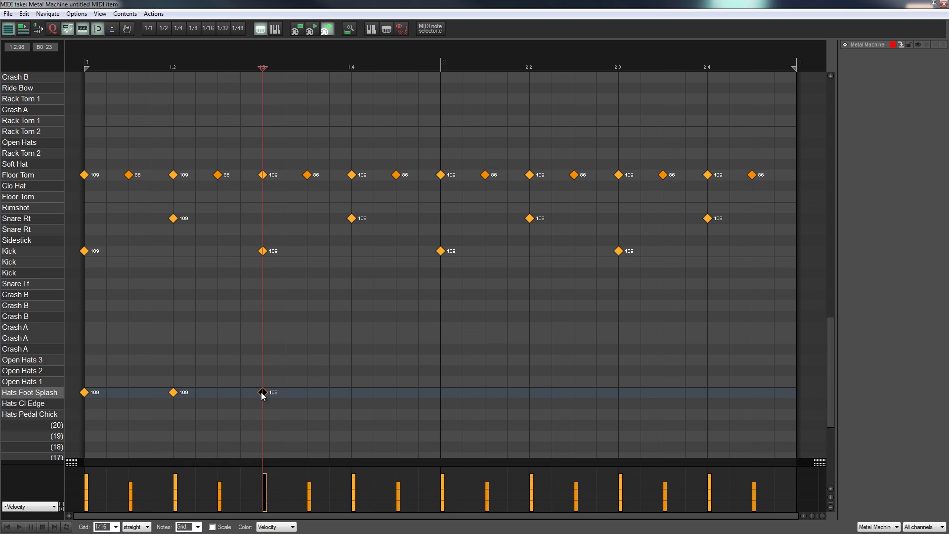
click(351, 393)
click(441, 393)
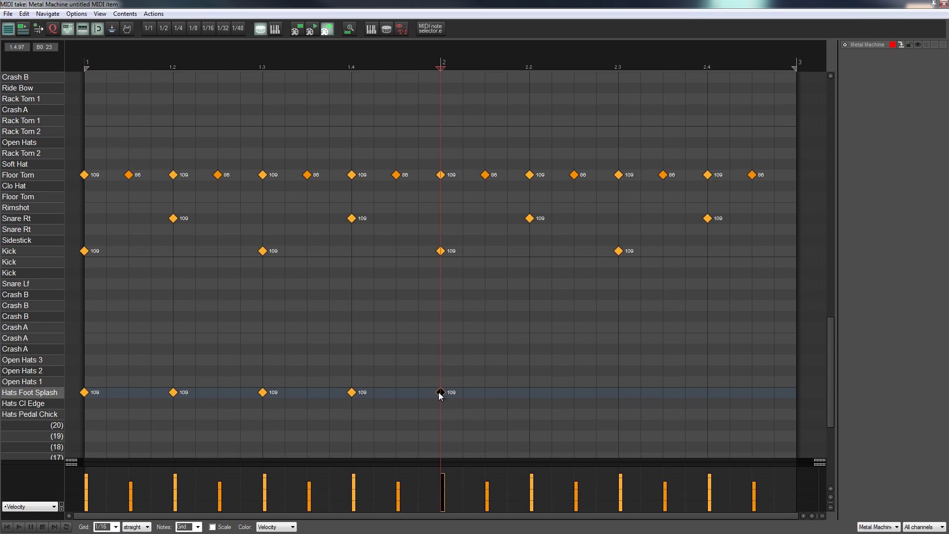
click(528, 394)
click(618, 394)
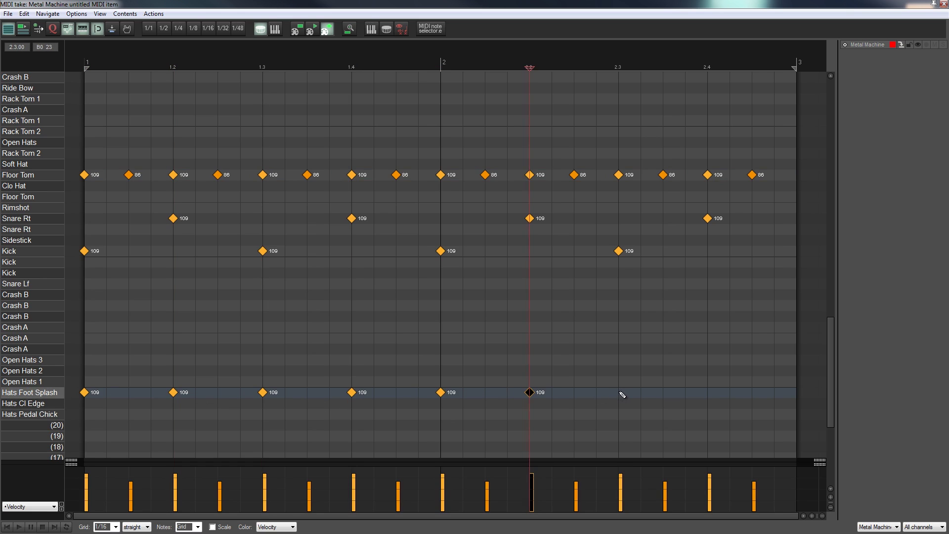
click(707, 393)
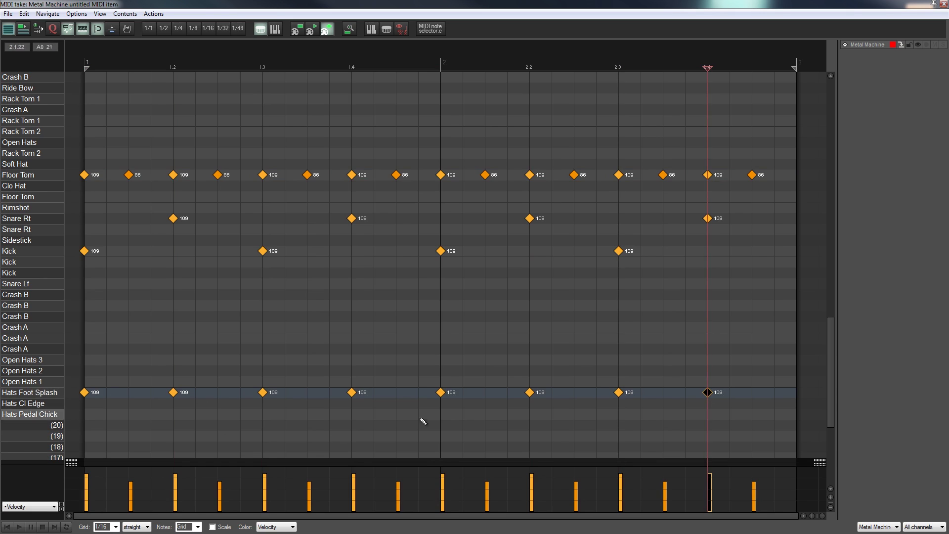
drag(740, 404, 80, 368)
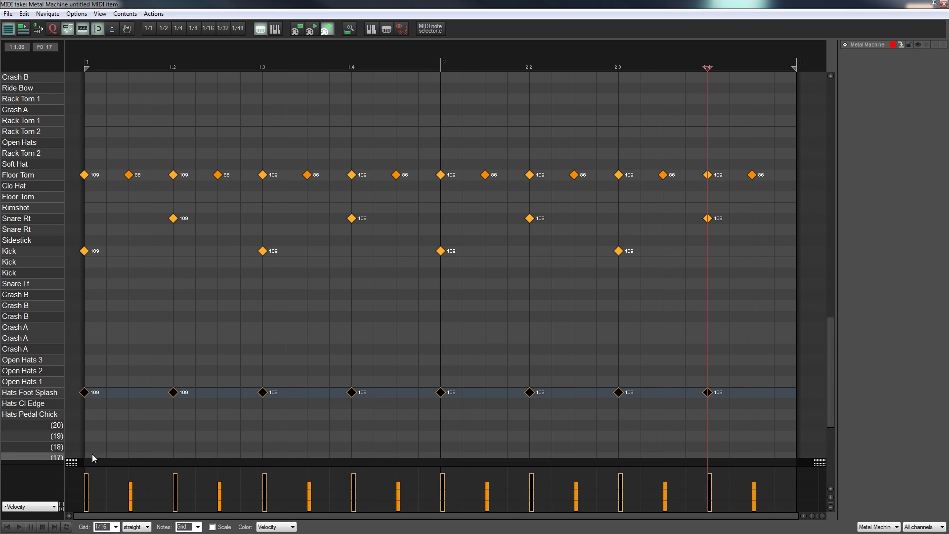
drag(85, 476, 87, 484)
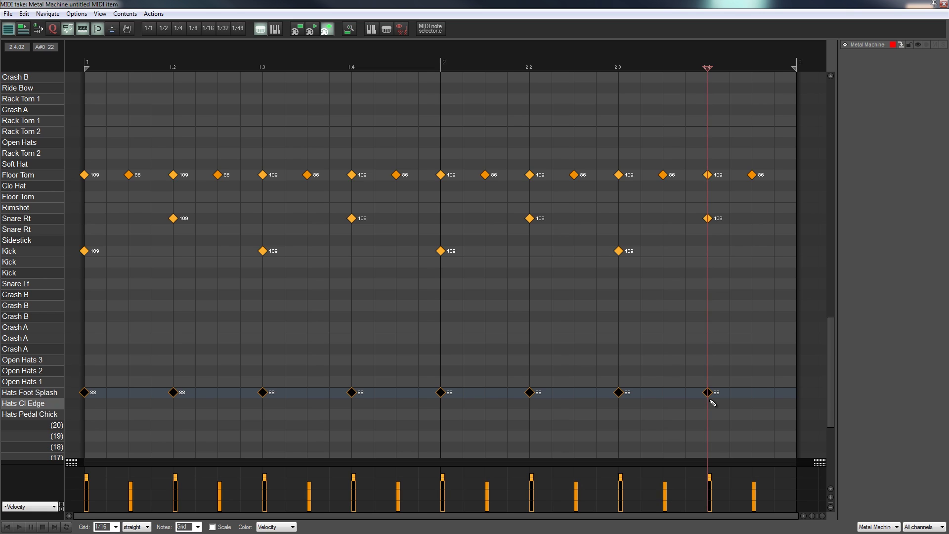
click(8, 527)
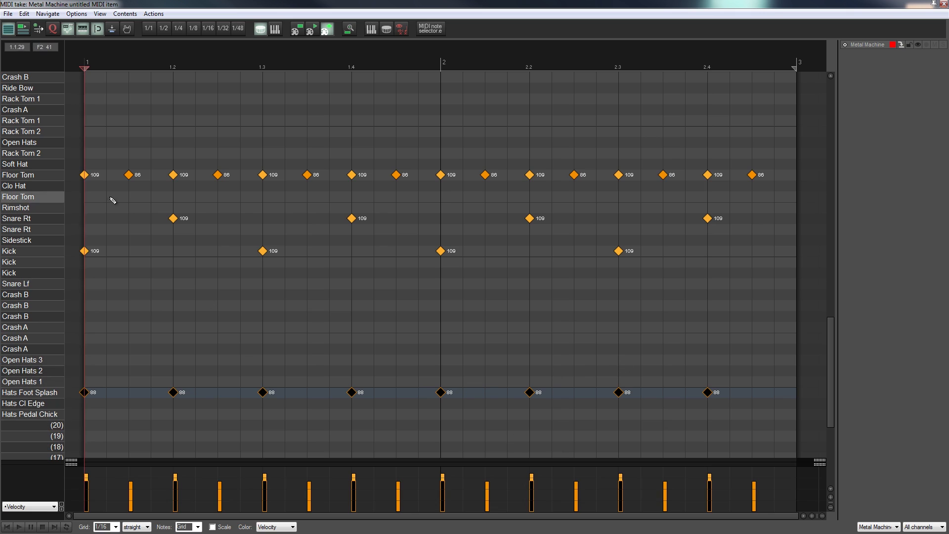
click(18, 527)
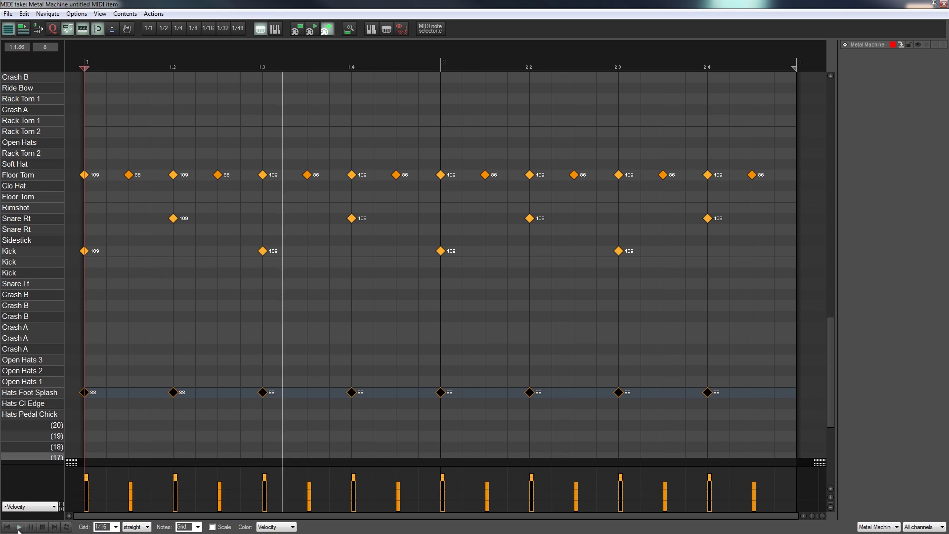
click(44, 527)
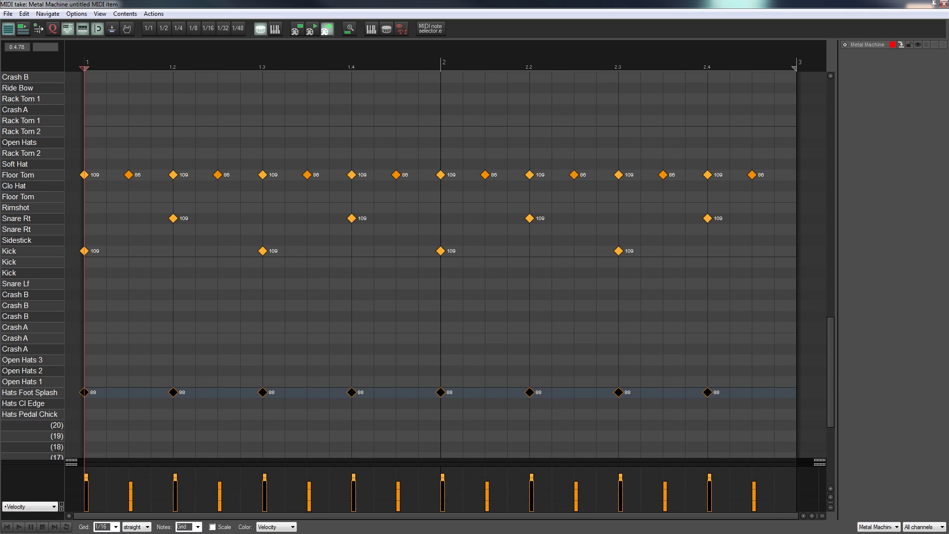
click(22, 359)
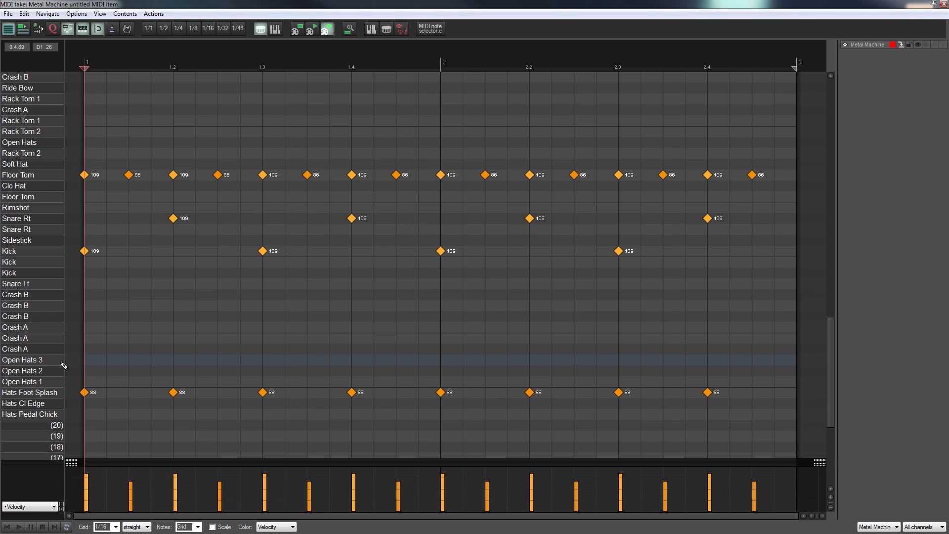
Step: Place velocity-127 Open Hats 3 accents after beats 1.4 and 2.4, auditioning the groove
click(311, 364)
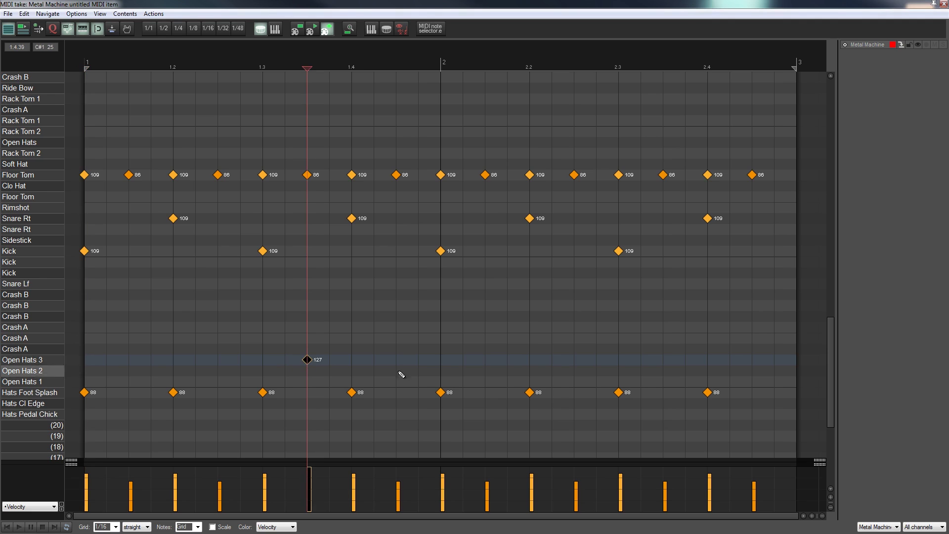
click(754, 364)
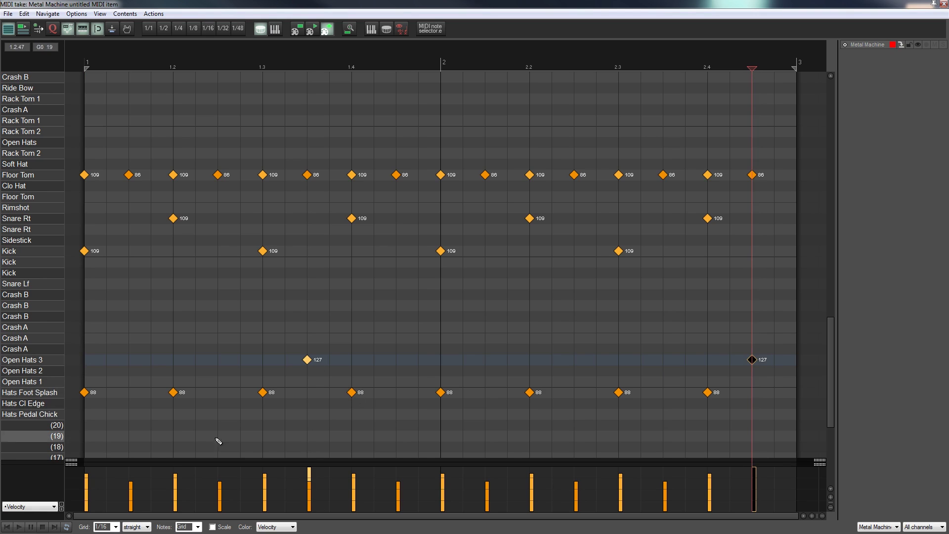
click(6, 527)
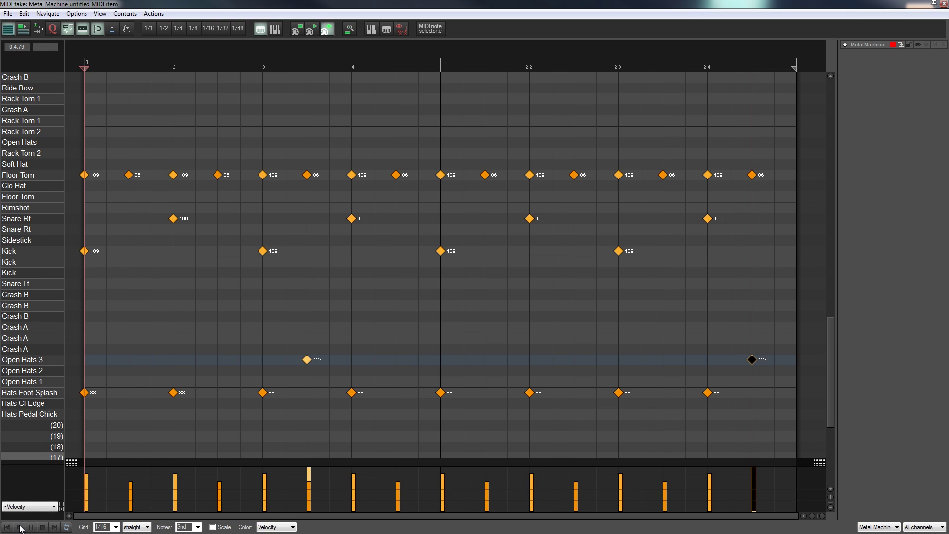
click(20, 527)
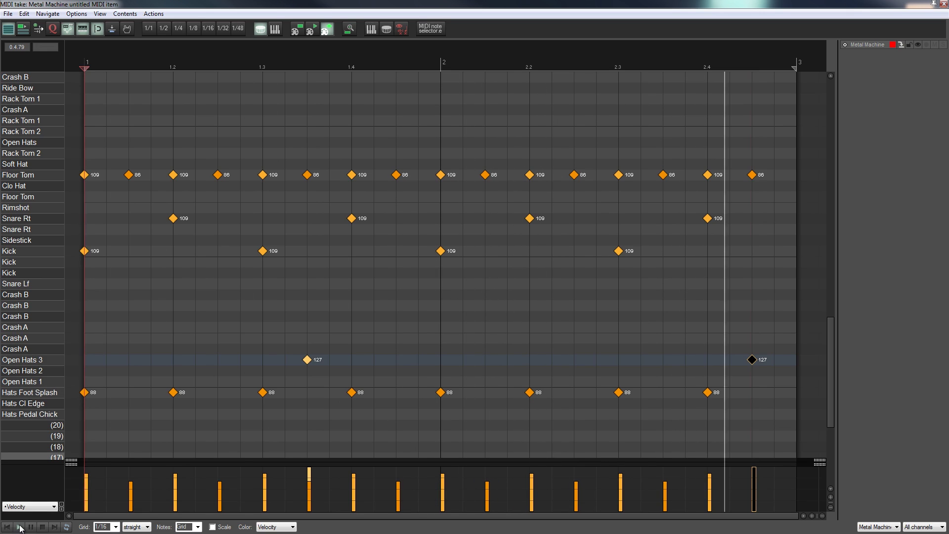
drag(305, 361, 396, 361)
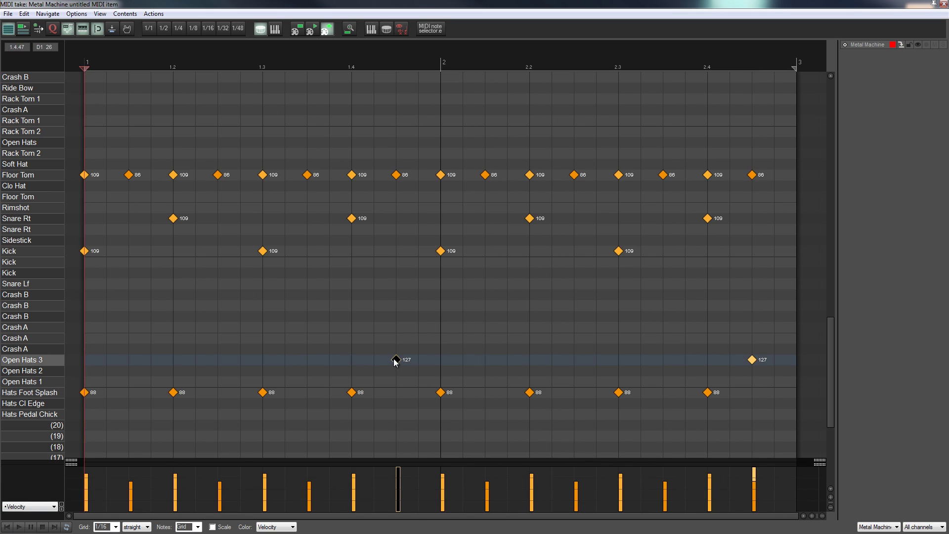
click(17, 528)
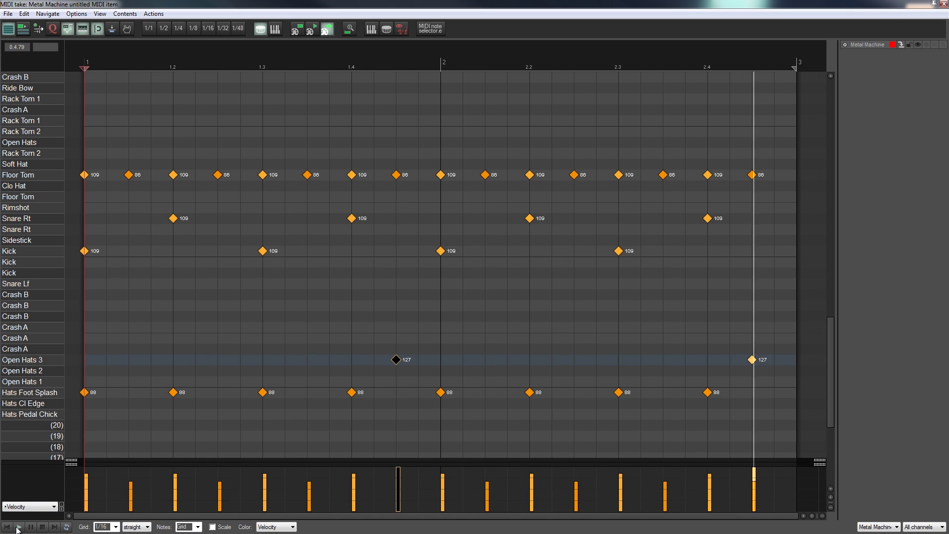
click(43, 528)
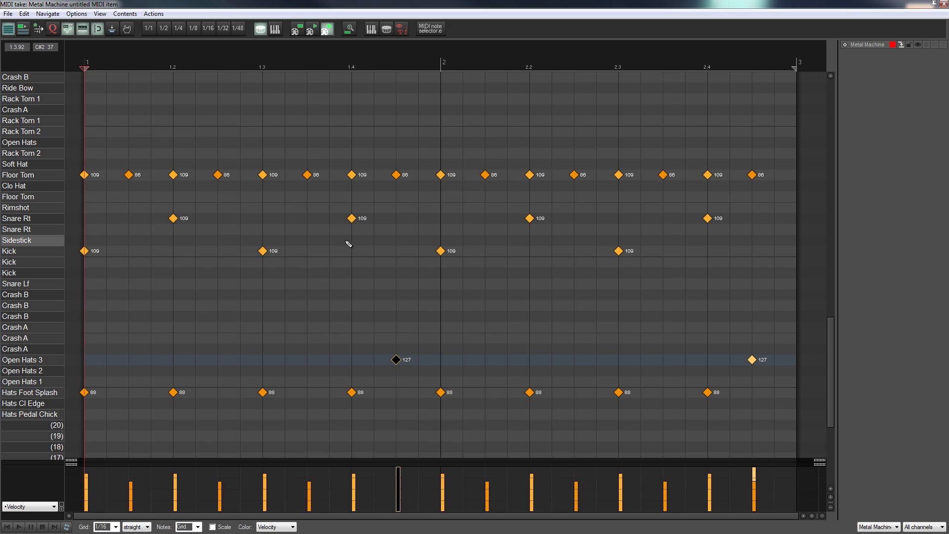
Step: Add velocity-127 Kick hits at 1.3.50 and 2.3.50, then play the beat from the start
click(310, 220)
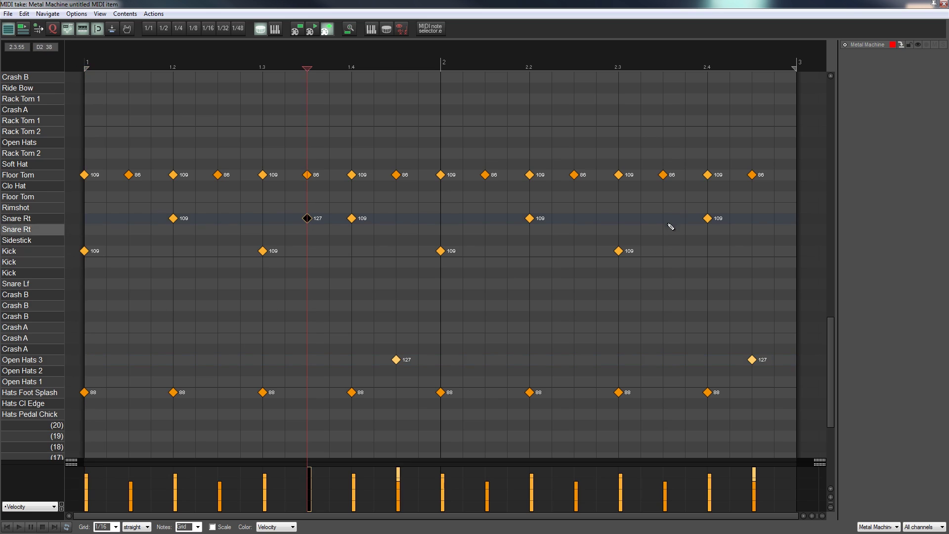
drag(310, 219, 310, 251)
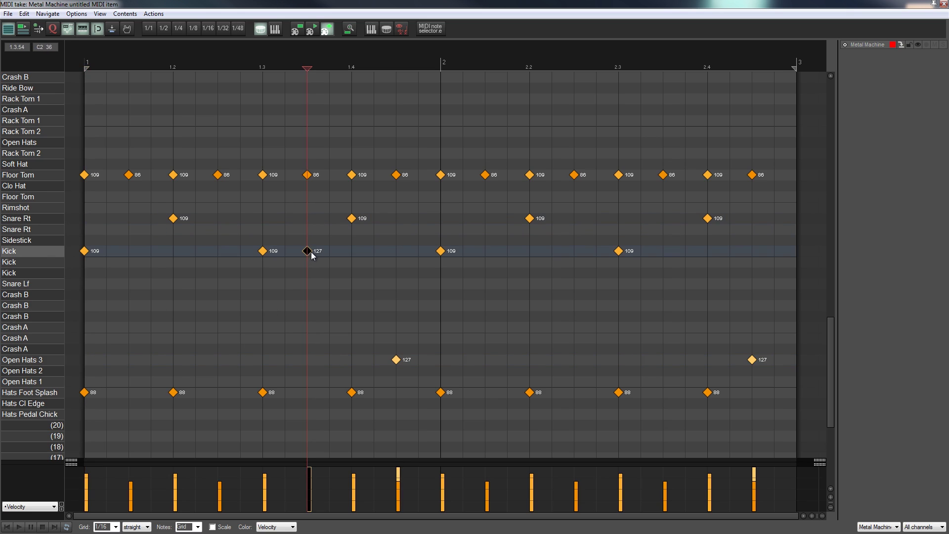
click(662, 252)
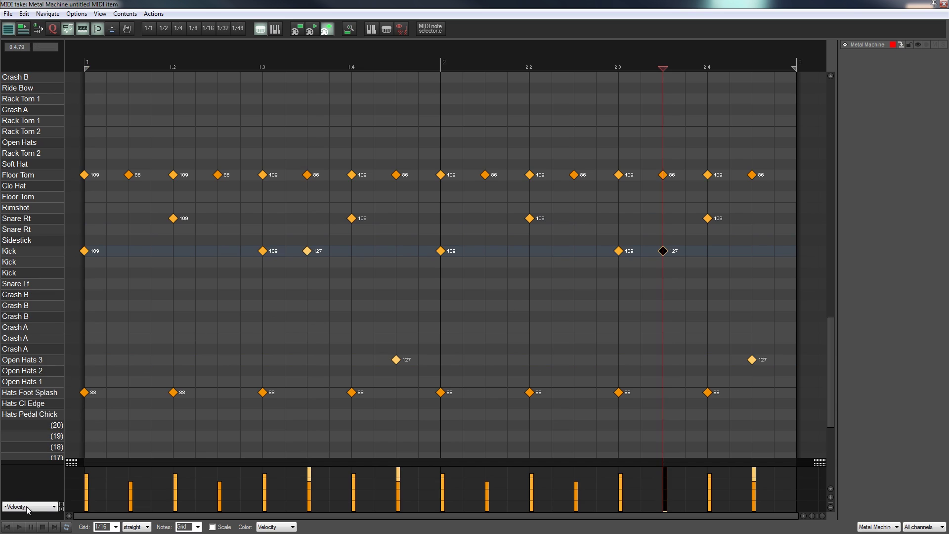
click(8, 527)
key(space)
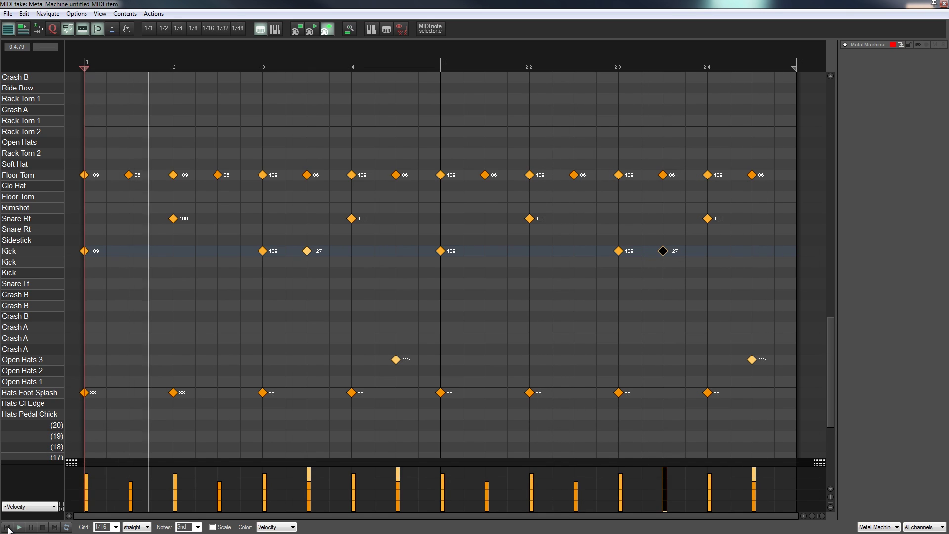
key(space)
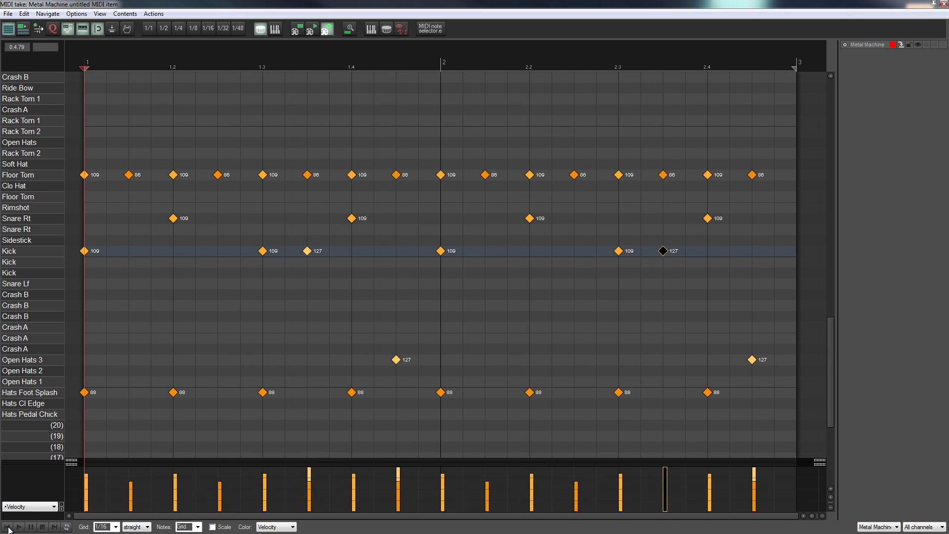
Step: Pencil Snare Rt ghost notes at 1.4.25 and 2.4.25 at velocity 64, then play back
click(374, 217)
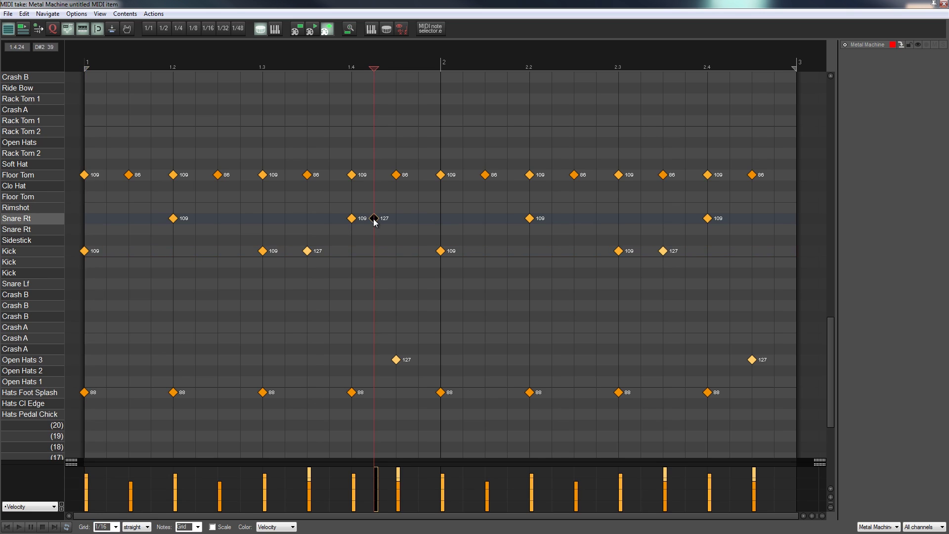
drag(375, 469, 375, 491)
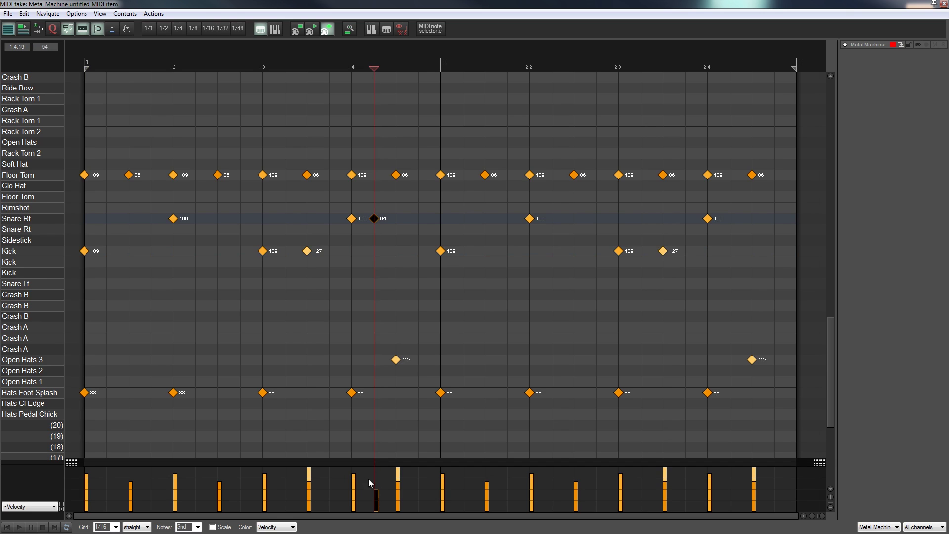
click(734, 222)
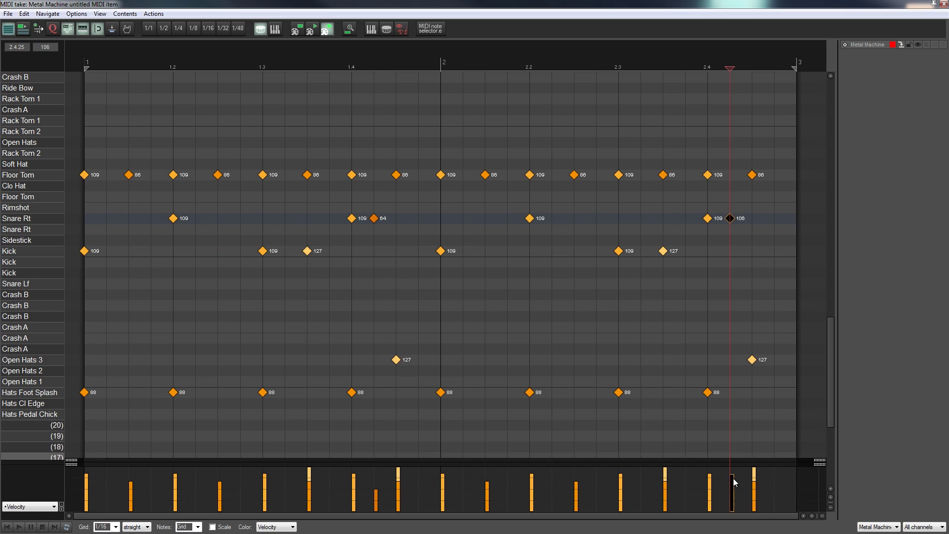
drag(733, 478, 733, 494)
click(6, 527)
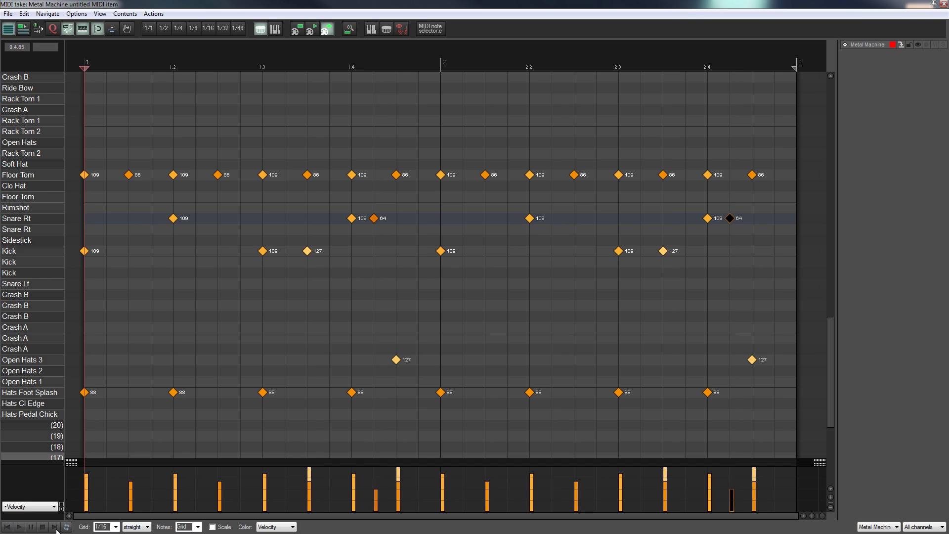
key(space)
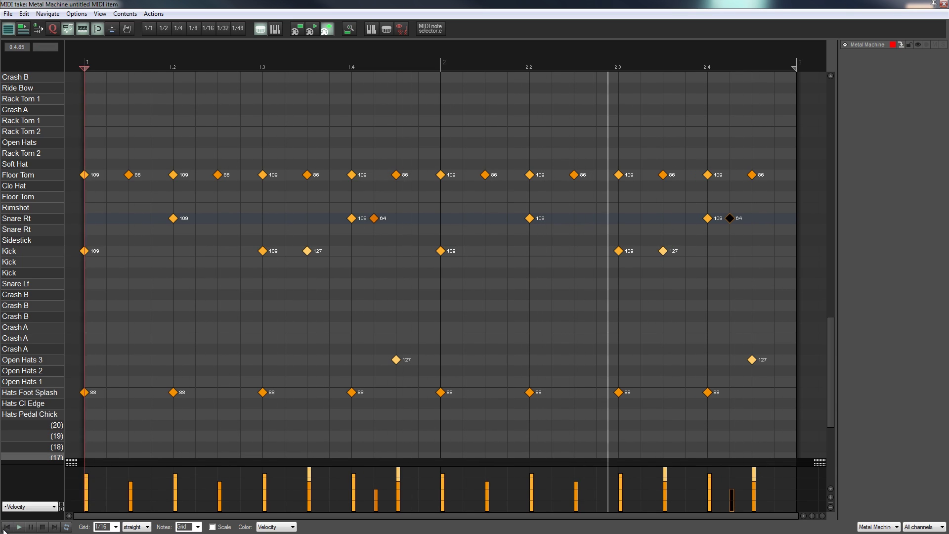
key(space)
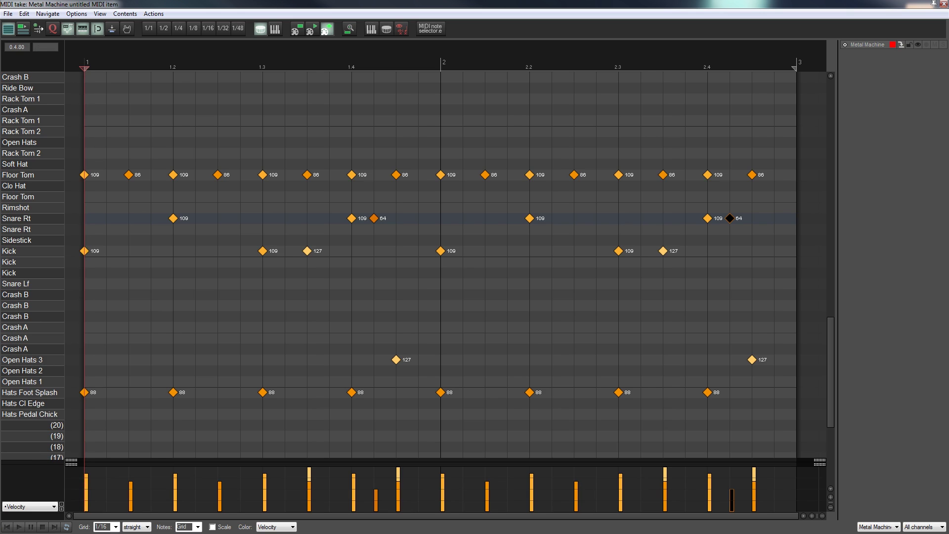
Step: Select the Floor Tom notes on beat 1.3 and just after it
click(307, 175)
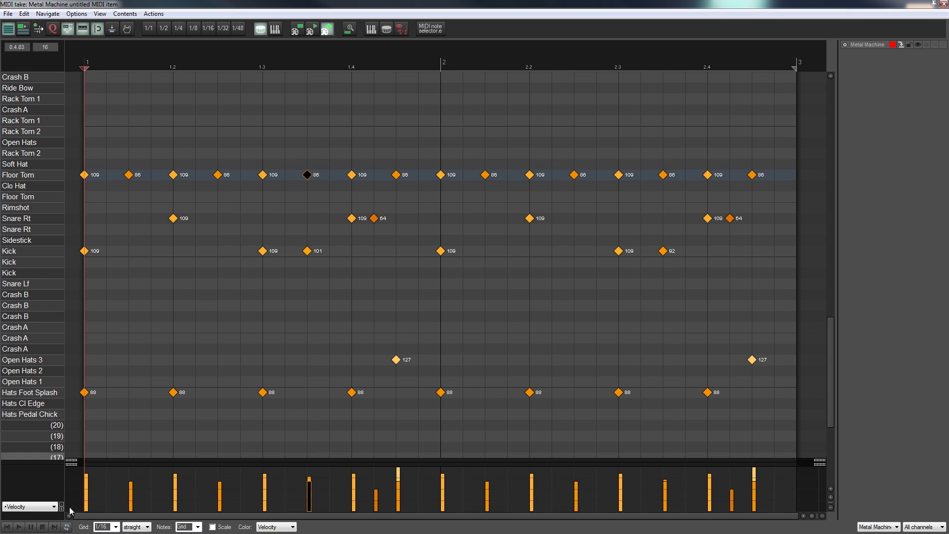
click(262, 175)
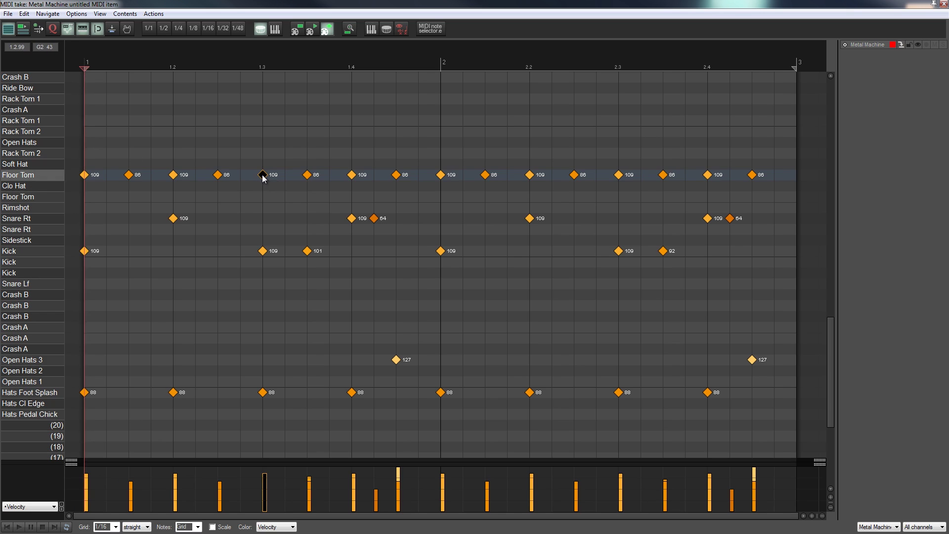
click(307, 176)
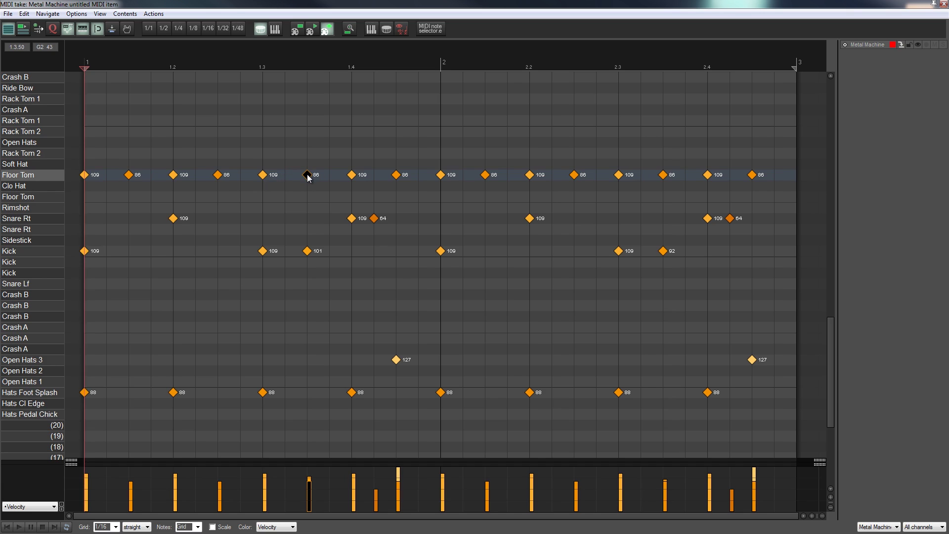
Step: Turn the floor-tom hit at 1.3.50 into a two-note Rack Tom 2 run and audition it
drag(307, 176, 314, 153)
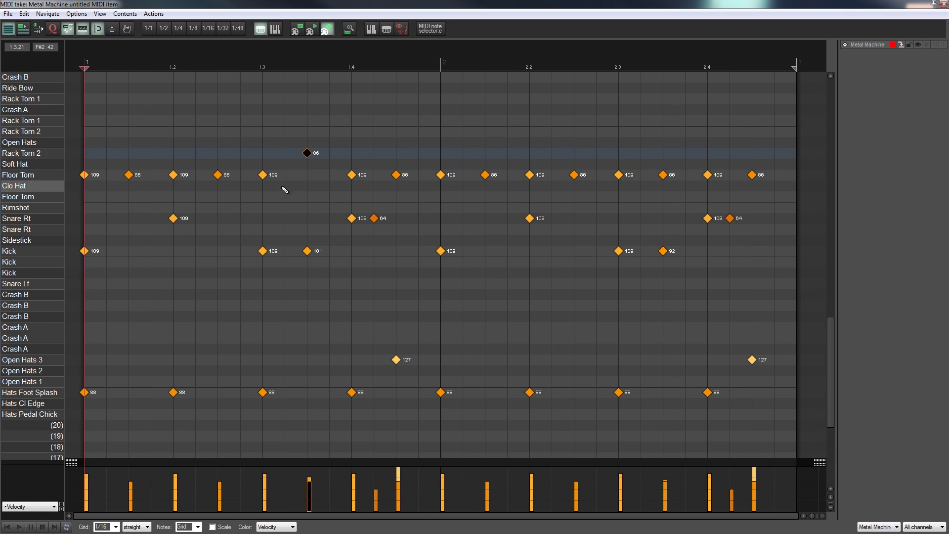
click(286, 132)
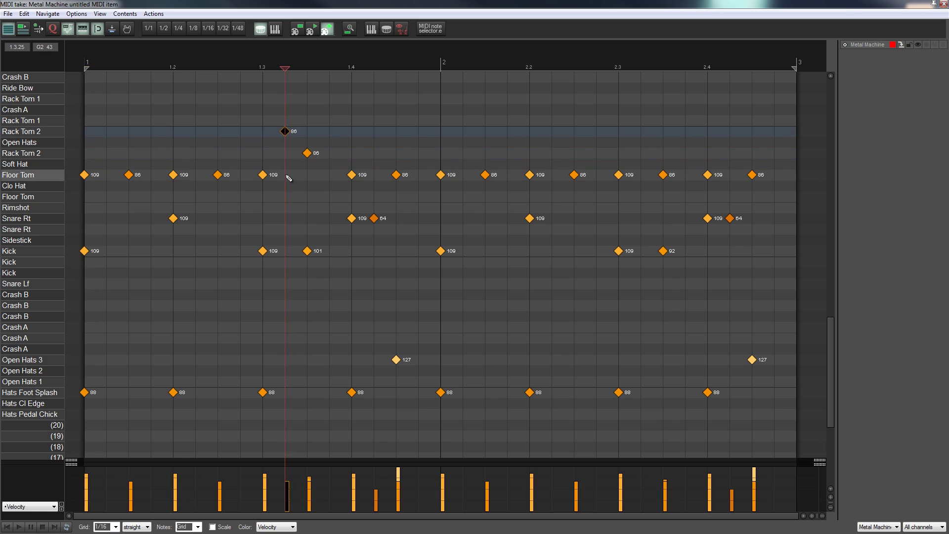
click(8, 527)
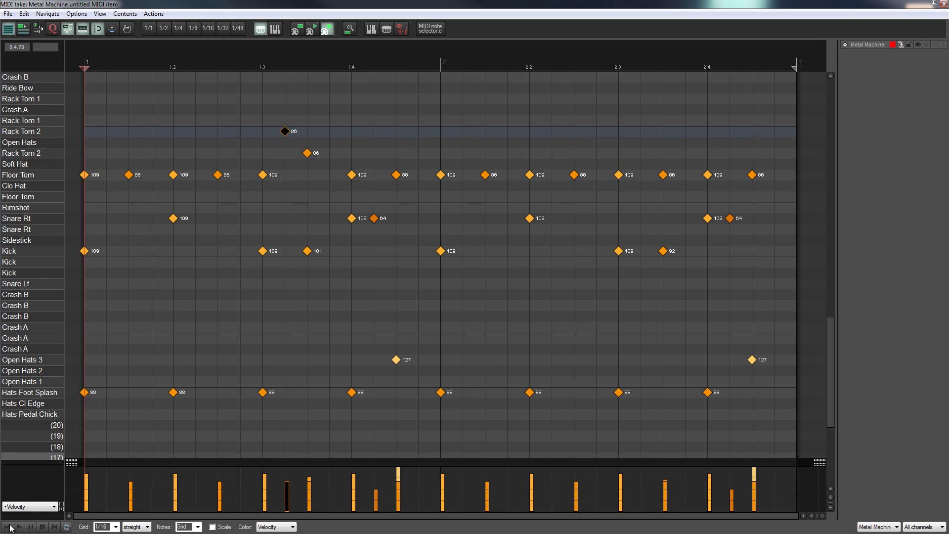
key(space)
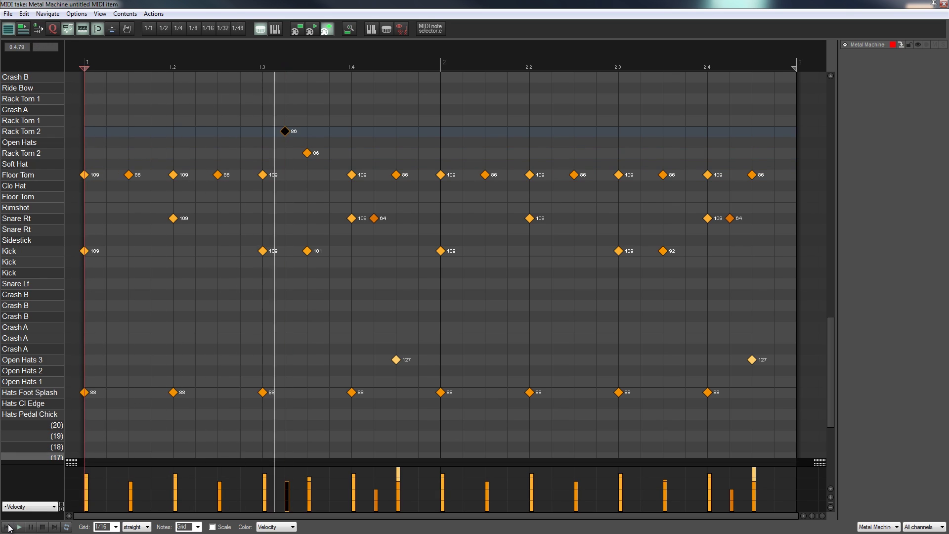
key(space)
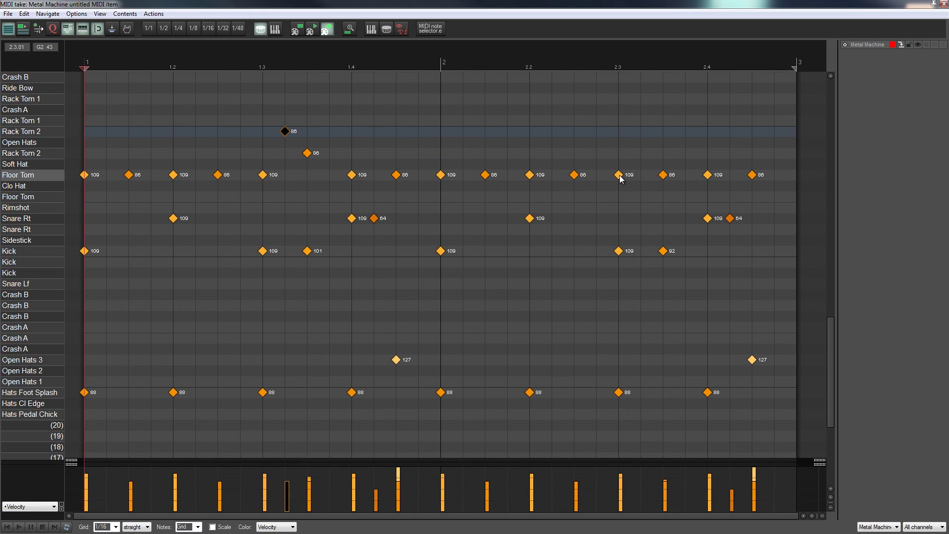
Step: Replace the floor-tom hit at 2.3.50 with a two-note Rack Tom 2 run, then play the beat
drag(664, 175, 667, 139)
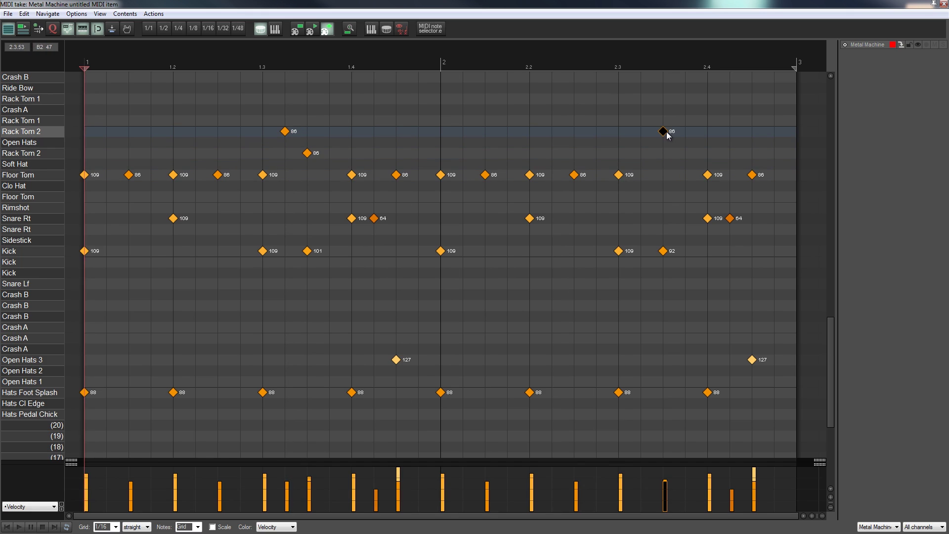
drag(665, 135, 666, 156)
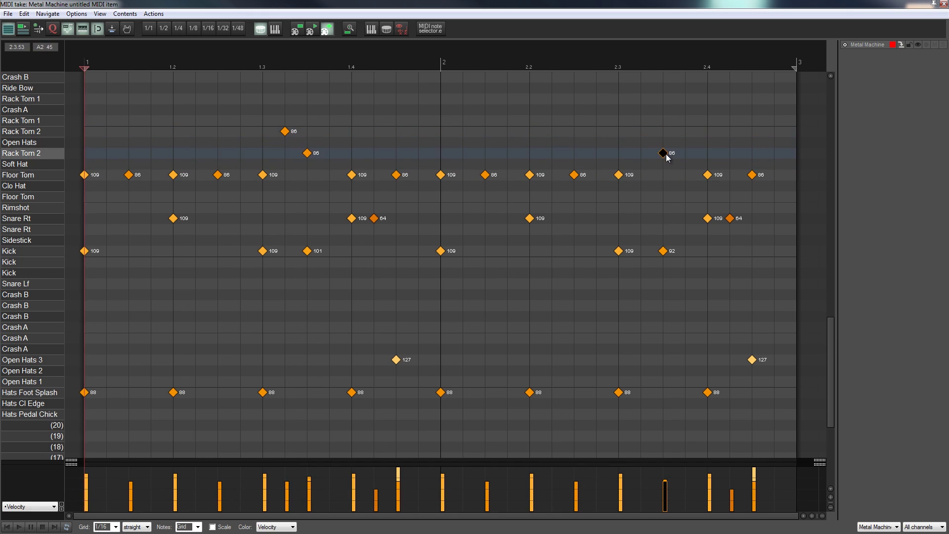
click(644, 132)
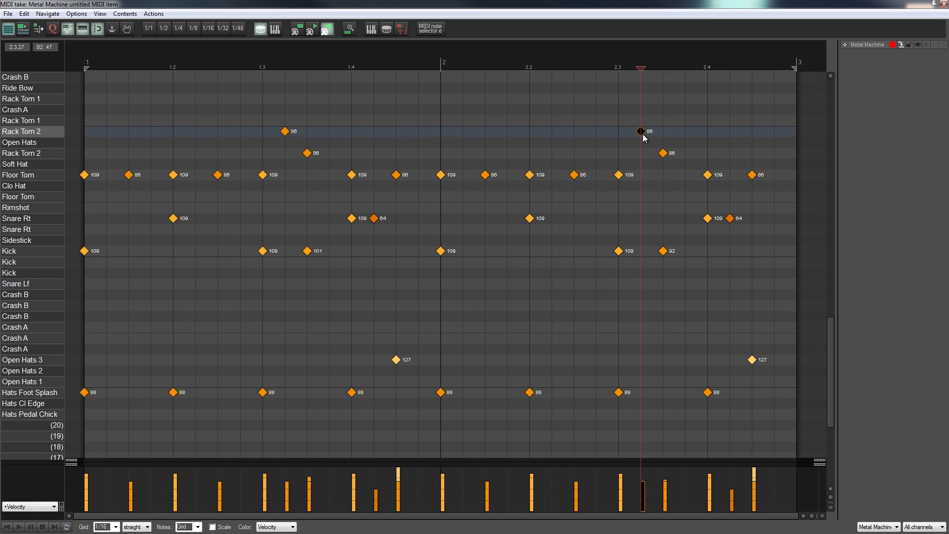
click(6, 526)
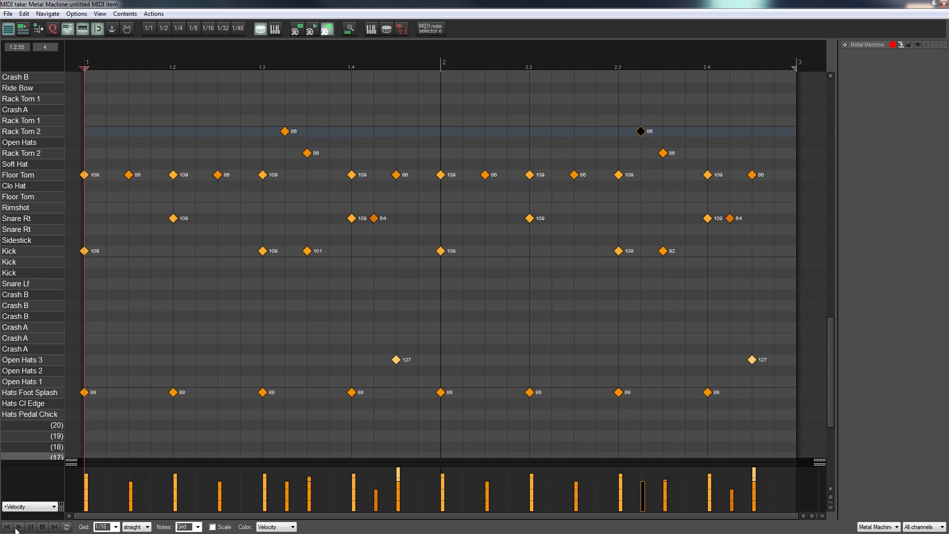
click(18, 527)
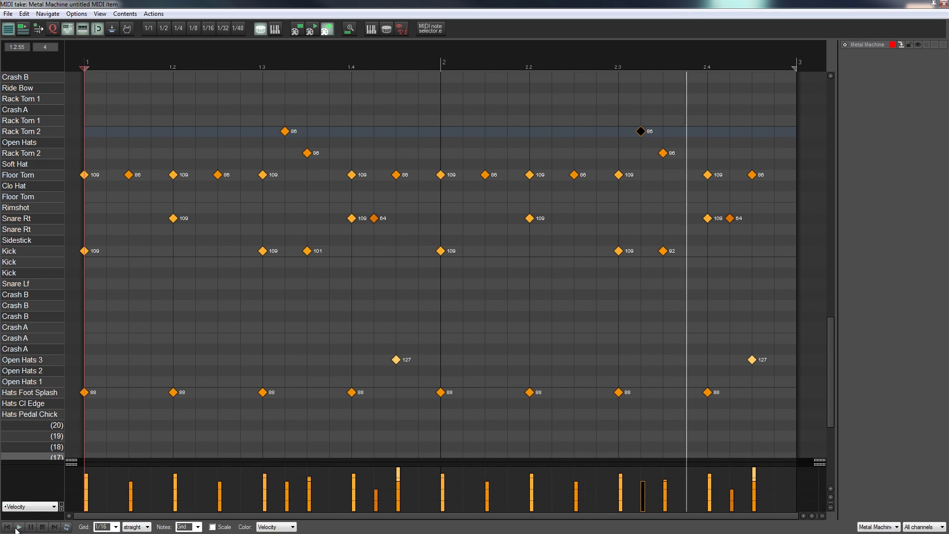
key(space)
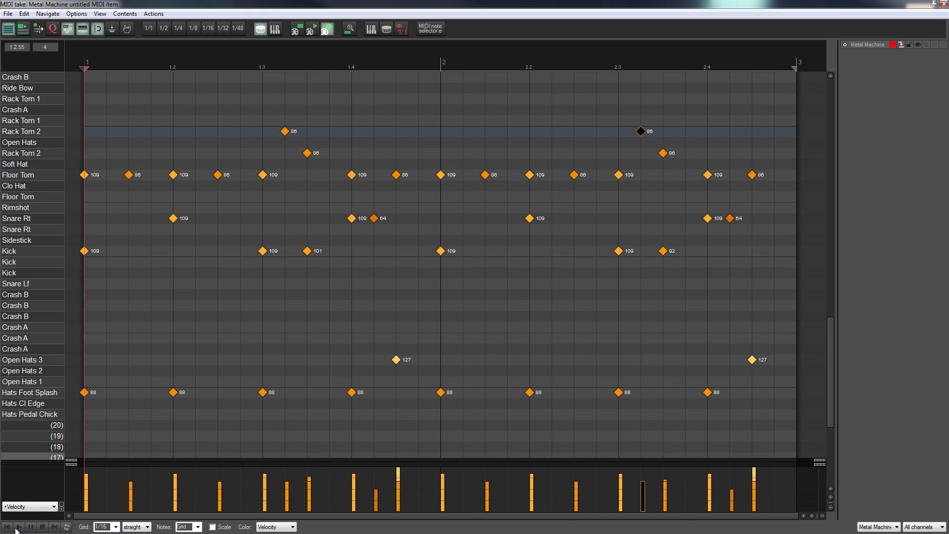